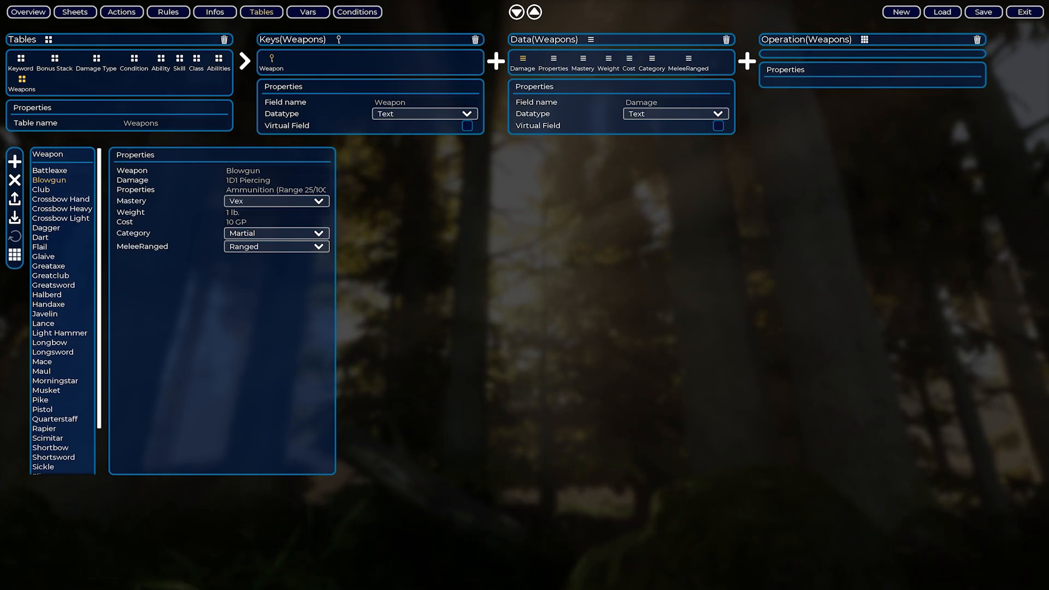
Review the damage and property entries of several weapons, from Battleaxe to Flail, in the Weapons table.
click(60, 171)
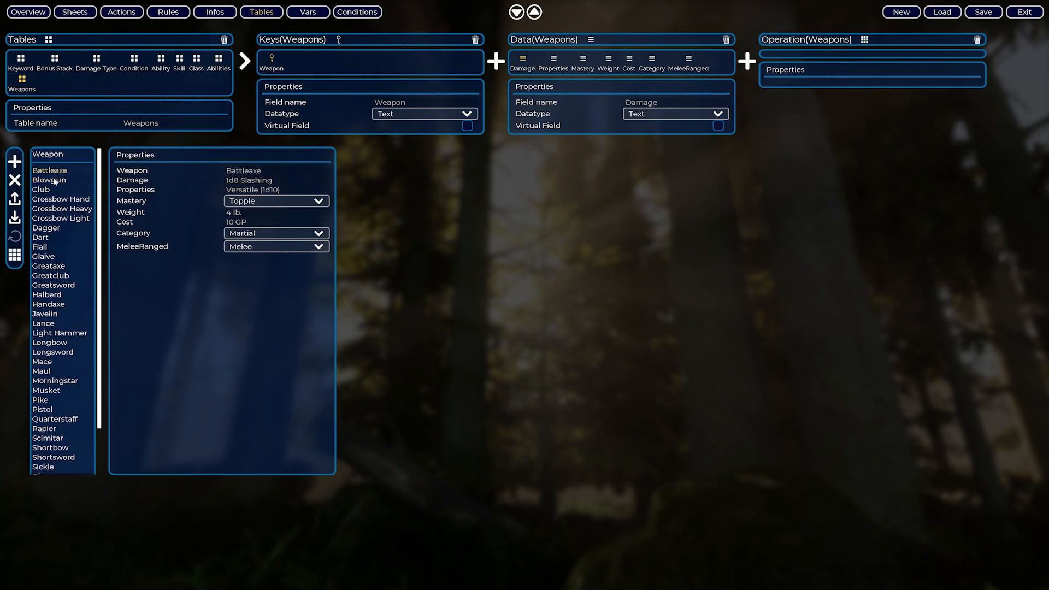
click(54, 181)
click(50, 191)
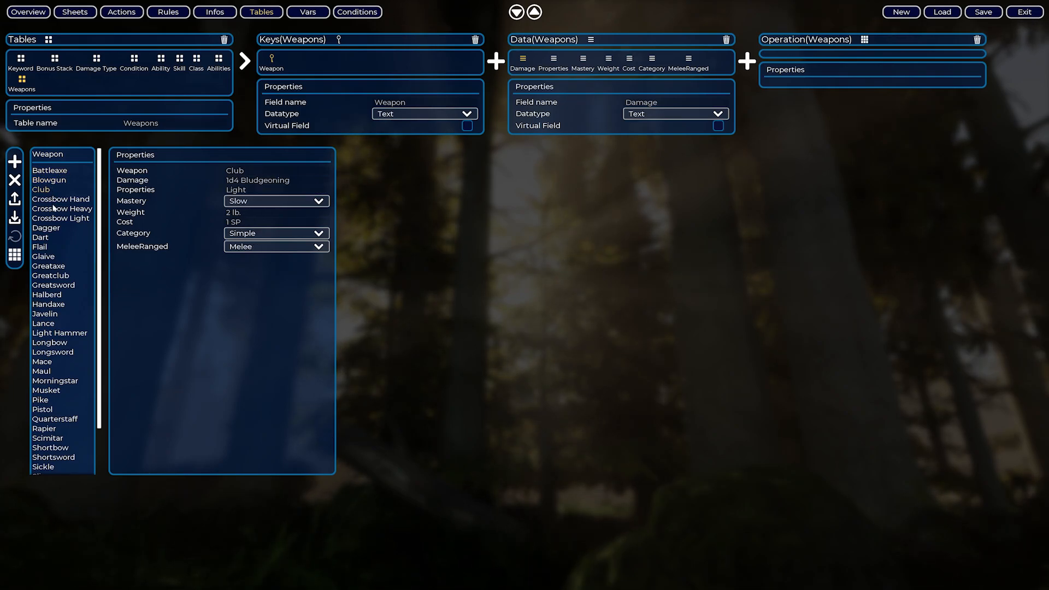
click(59, 200)
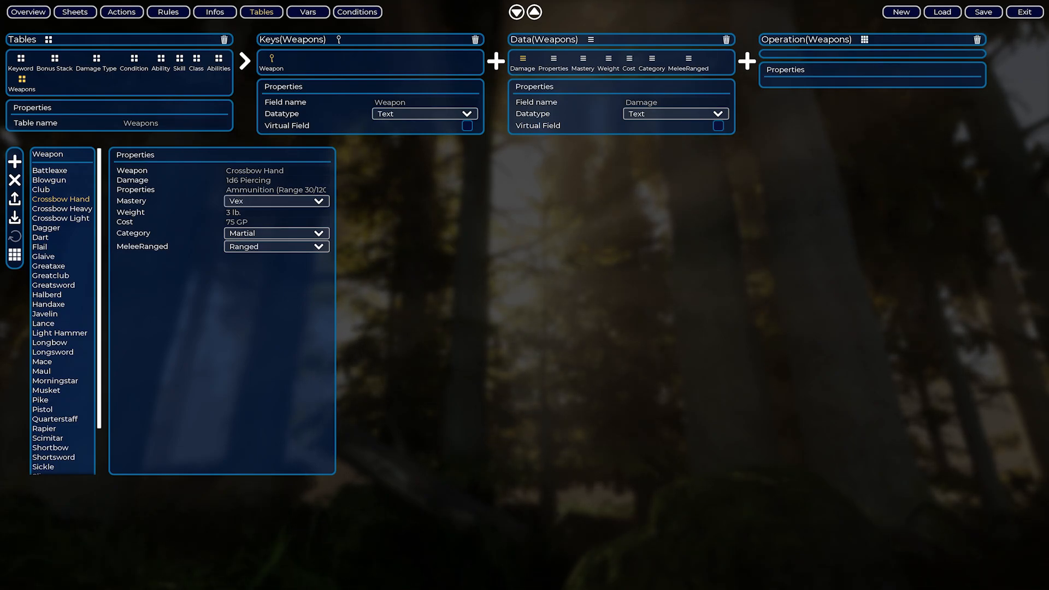
click(82, 208)
click(39, 247)
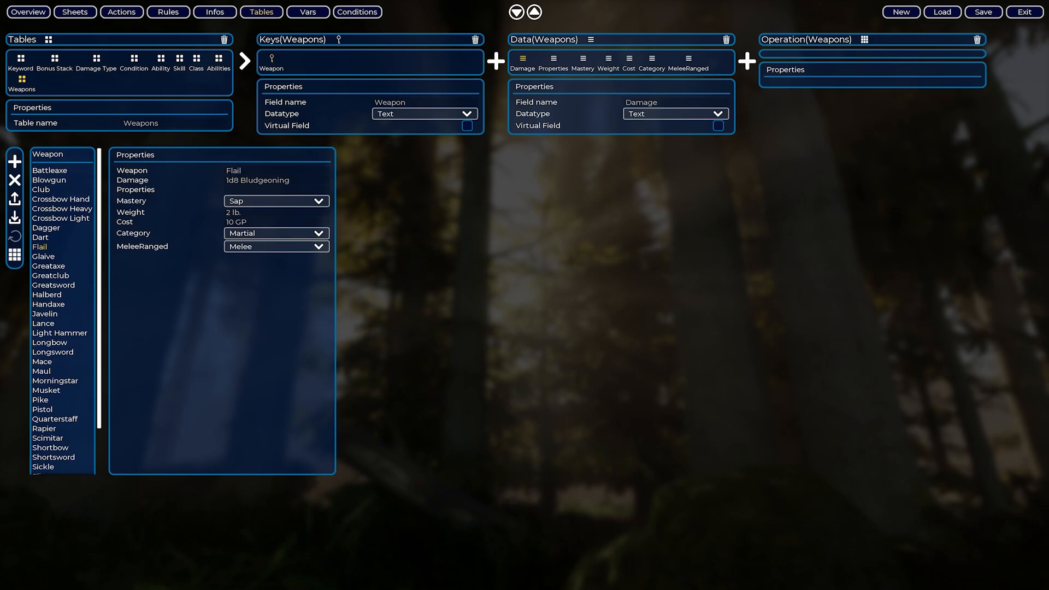
Create a table operation named Damage for the Weapons table, with Damage as its field to parse.
click(864, 40)
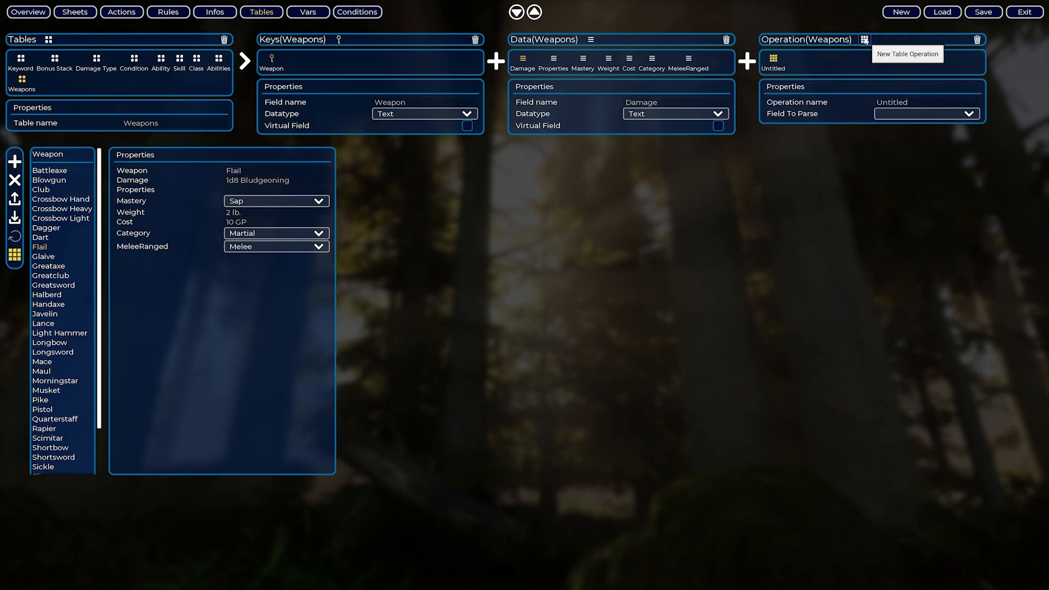
click(891, 102)
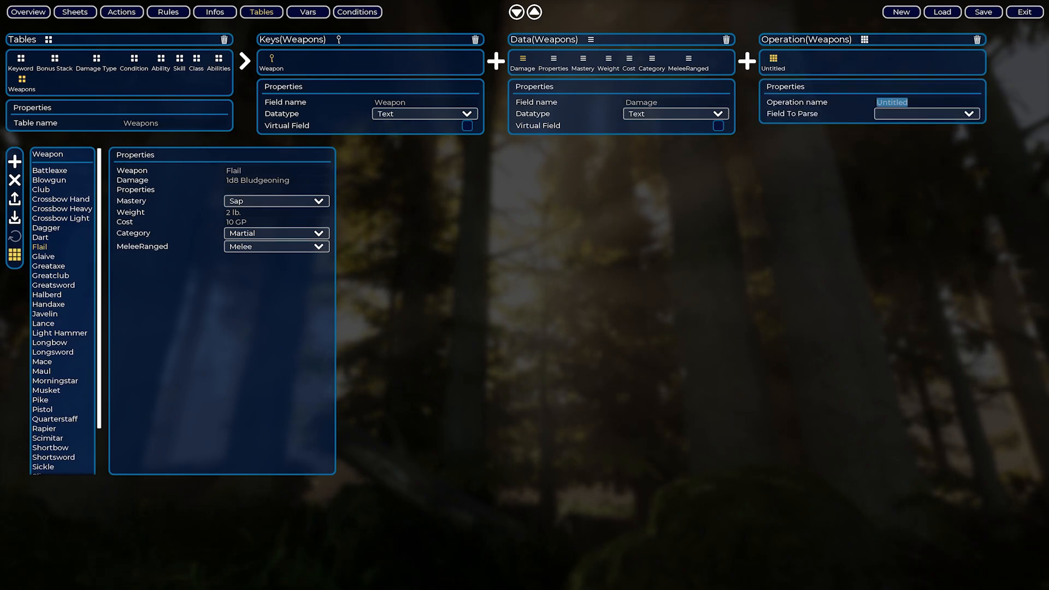
text(D)
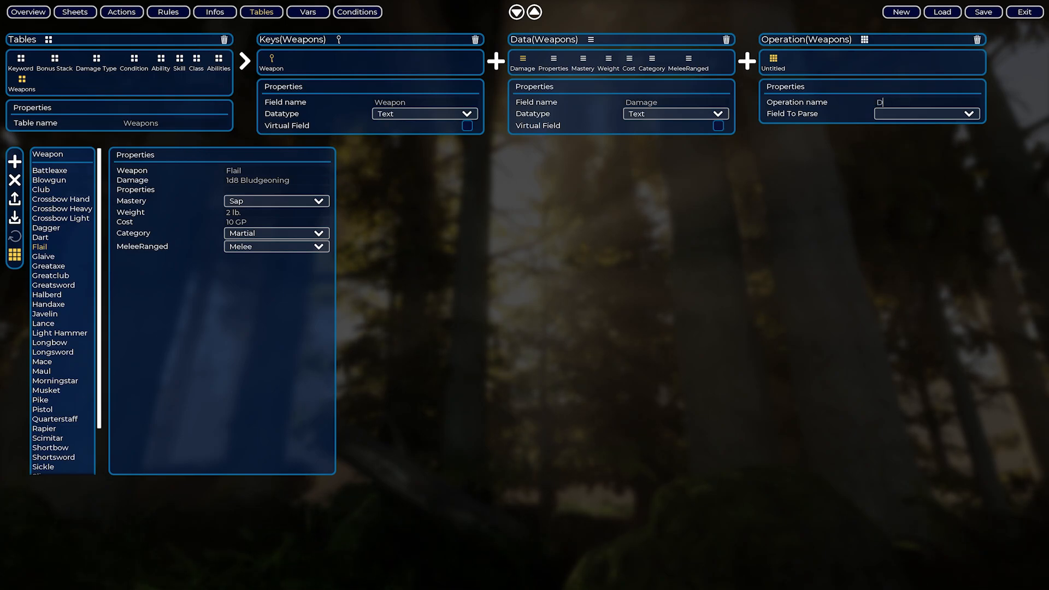
text(amage)
key(Return)
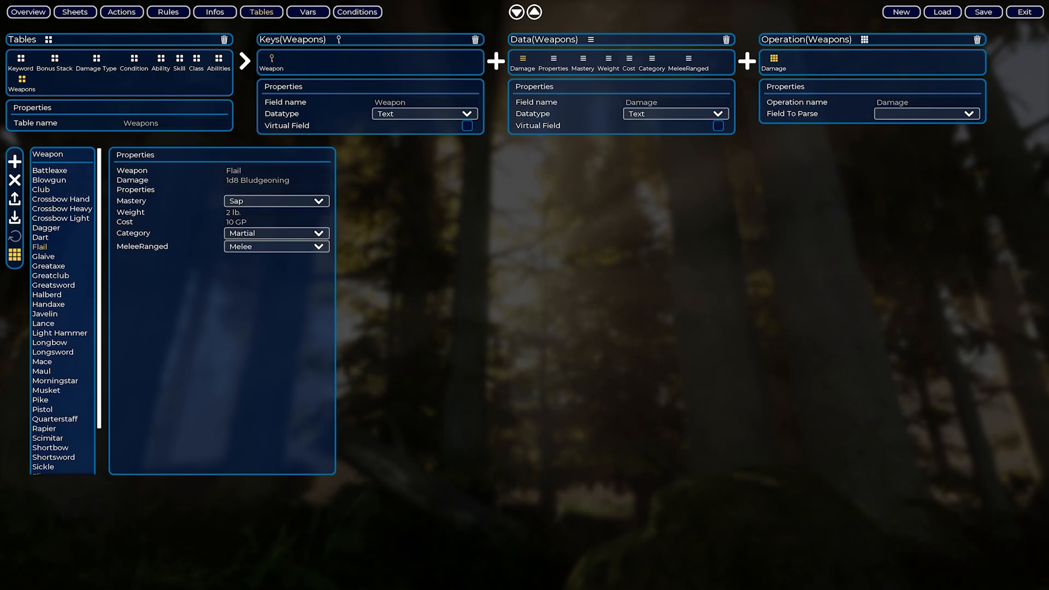
click(909, 113)
click(895, 125)
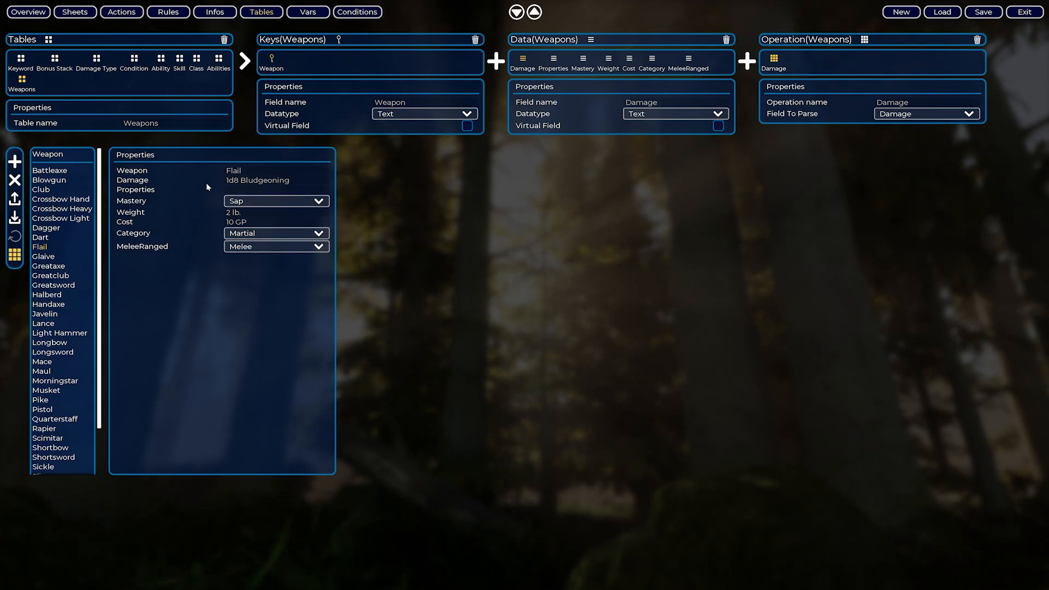
Compare how the Damage text is written for Flail and the weapons listed after it, up to Handaxe.
drag(226, 180, 241, 181)
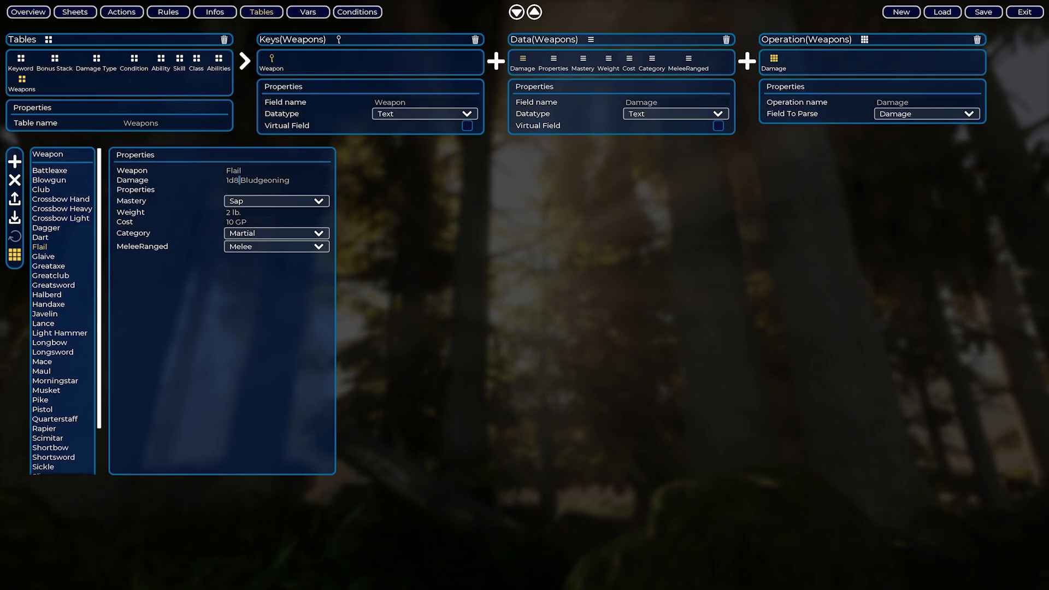
double_click(240, 180)
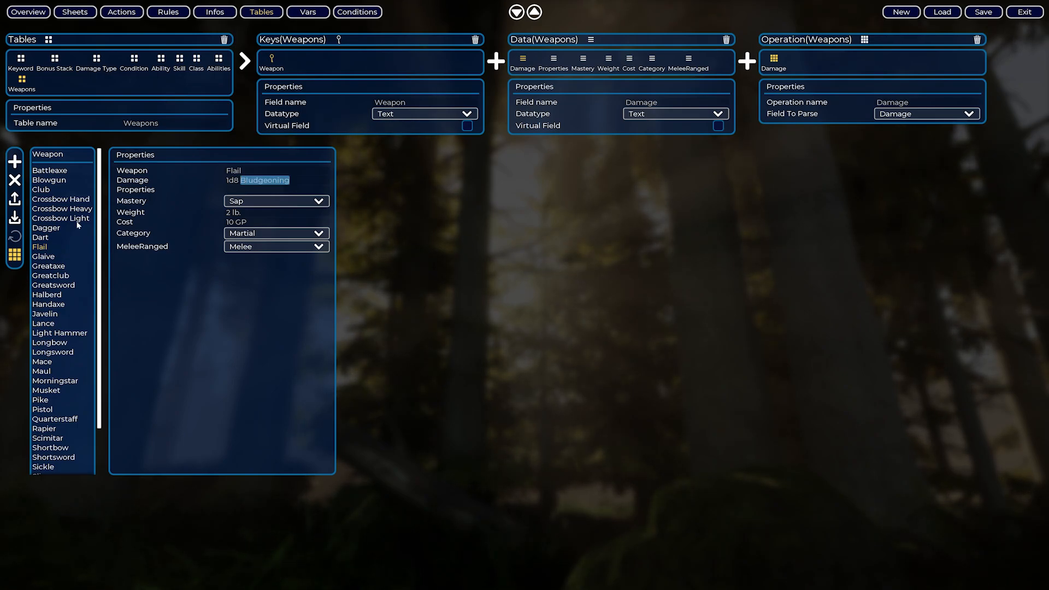
click(47, 257)
click(52, 267)
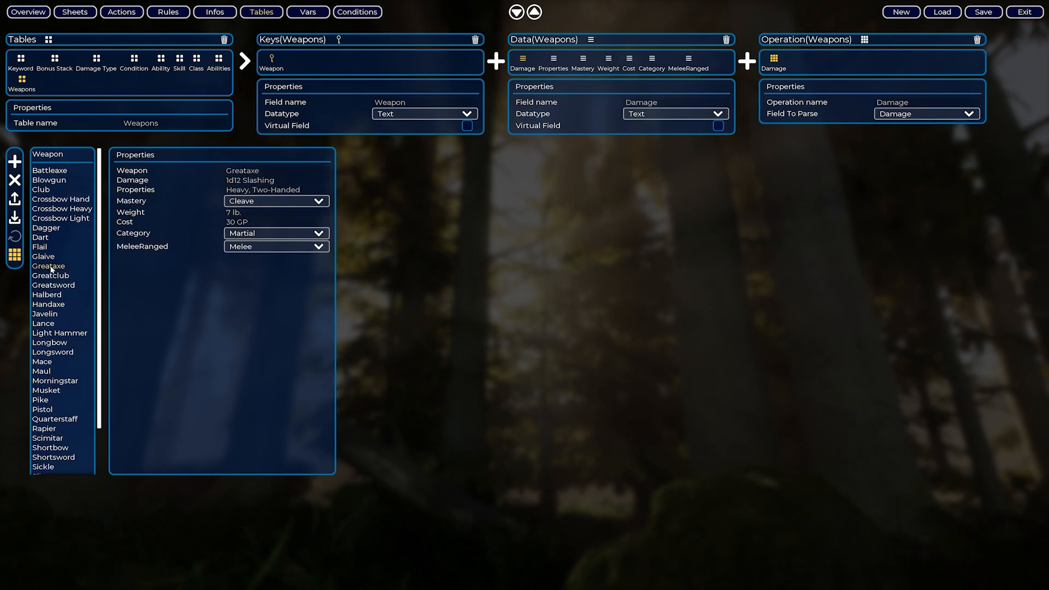
click(55, 276)
click(49, 304)
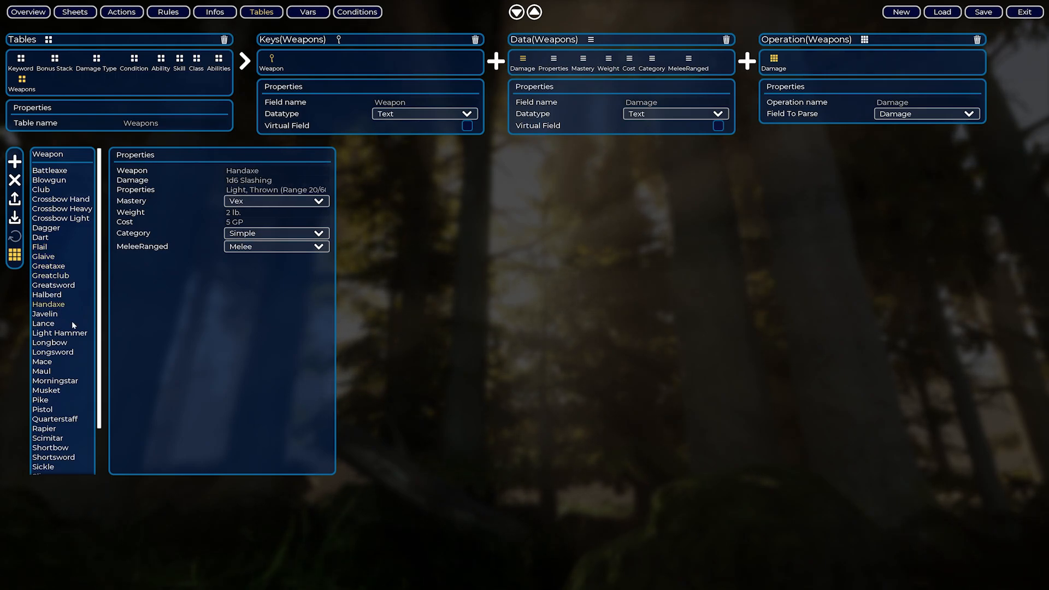
In the Damage operation, add a Parse Single block with the operation's value as input and a Token Rule in its body.
double_click(775, 61)
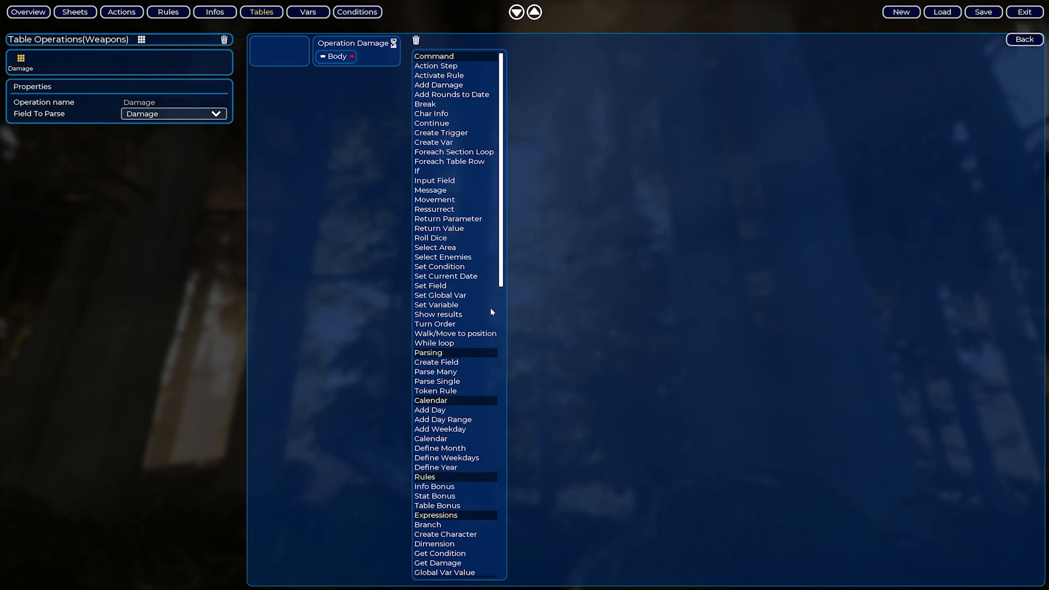
scroll(465, 226, down, 5)
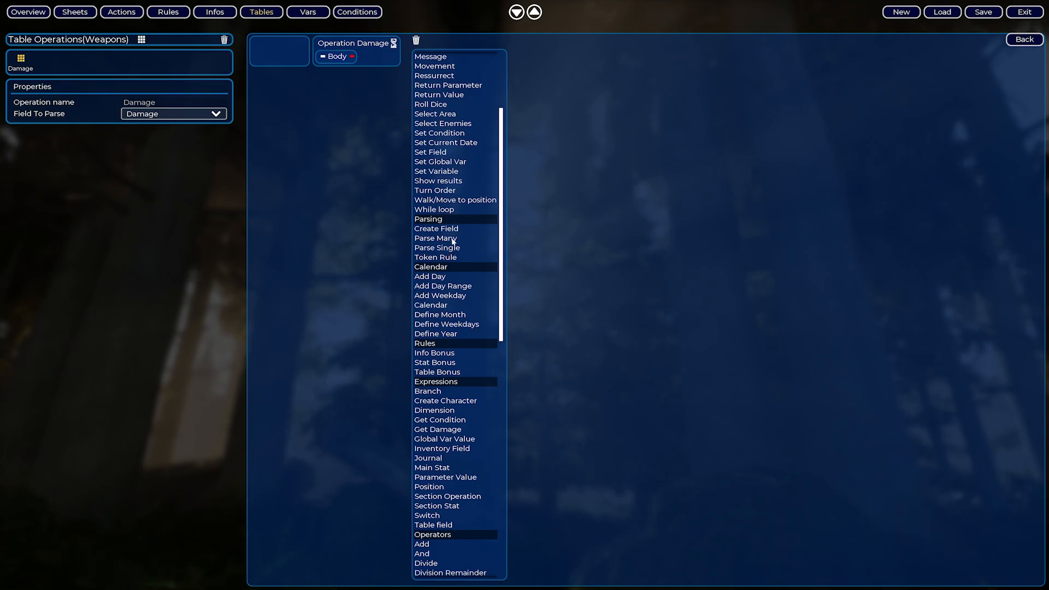
drag(507, 285, 342, 57)
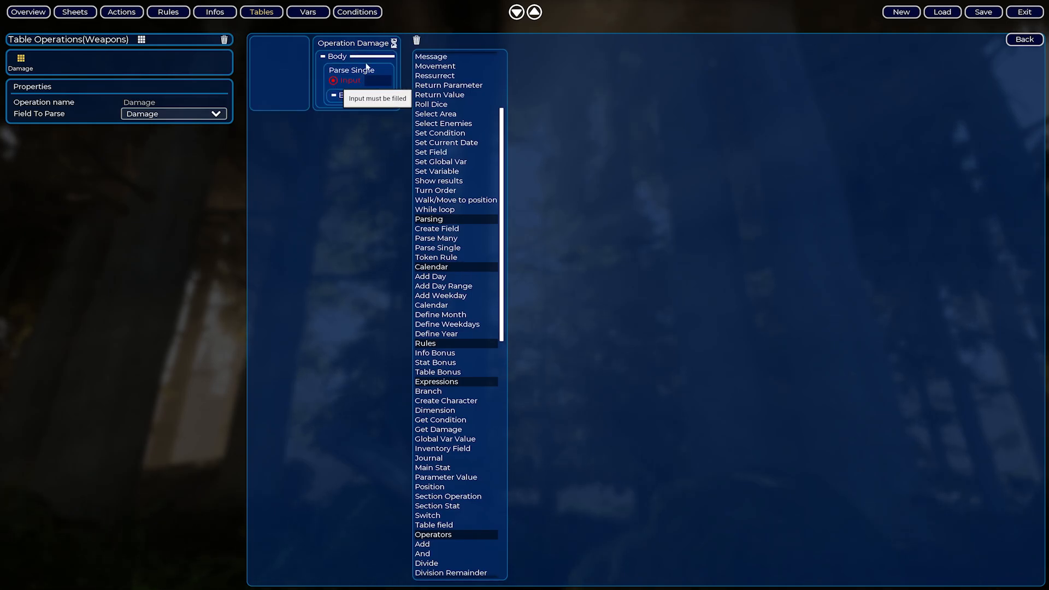
drag(394, 43, 336, 80)
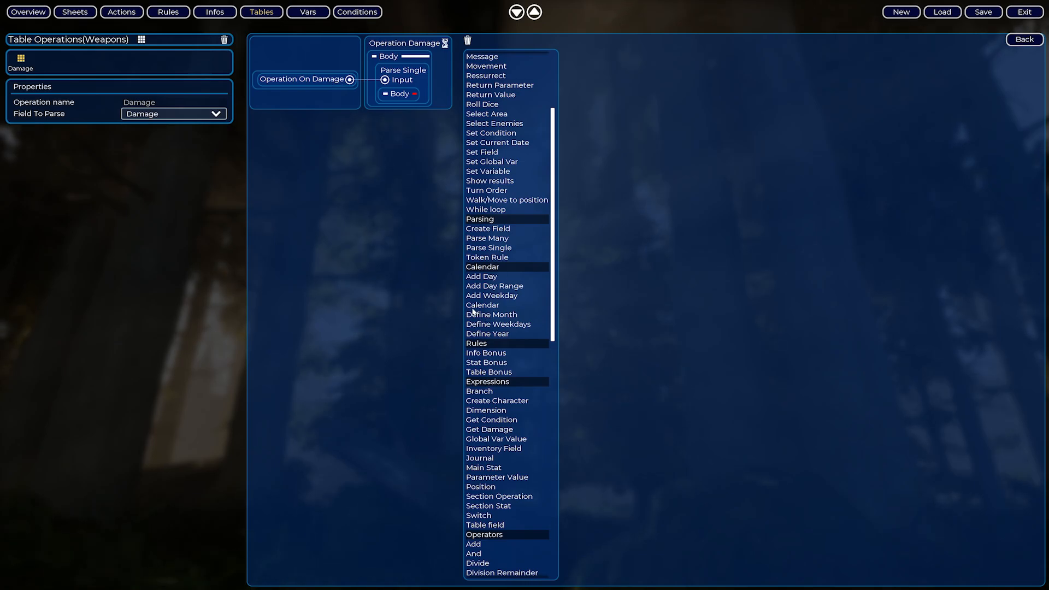
drag(493, 258, 400, 96)
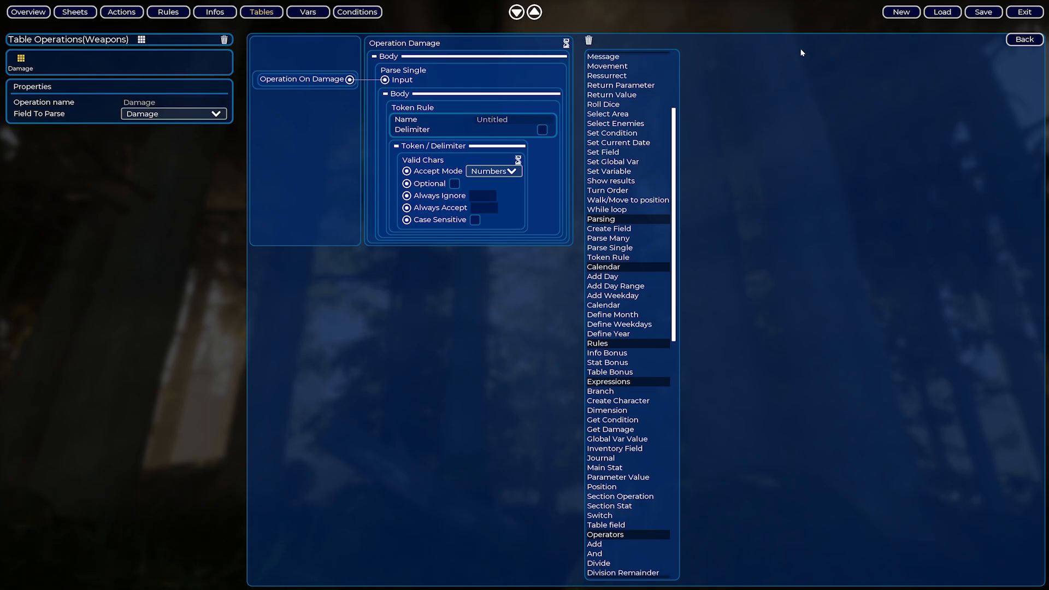
Return to the Weapons table and examine the dice and damage type parts of the Handaxe's Damage text.
click(1023, 40)
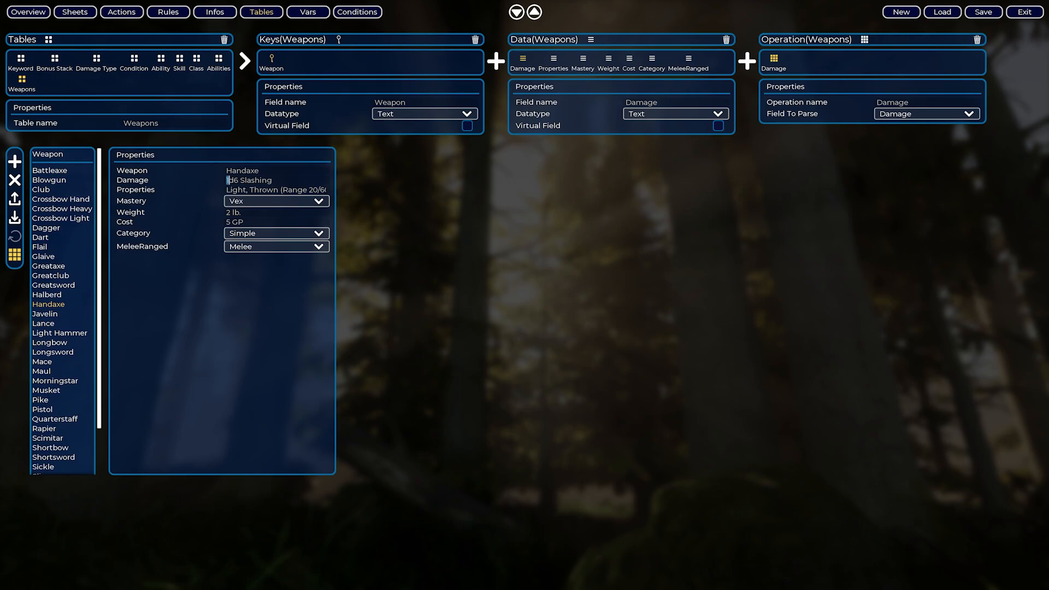
drag(226, 180, 273, 180)
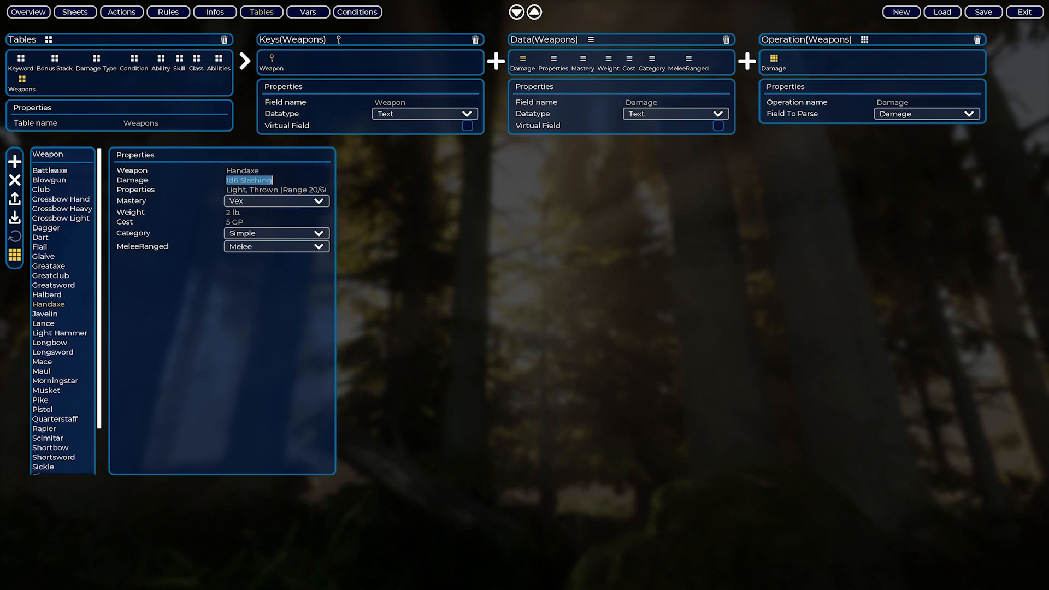
click(290, 305)
drag(226, 180, 273, 180)
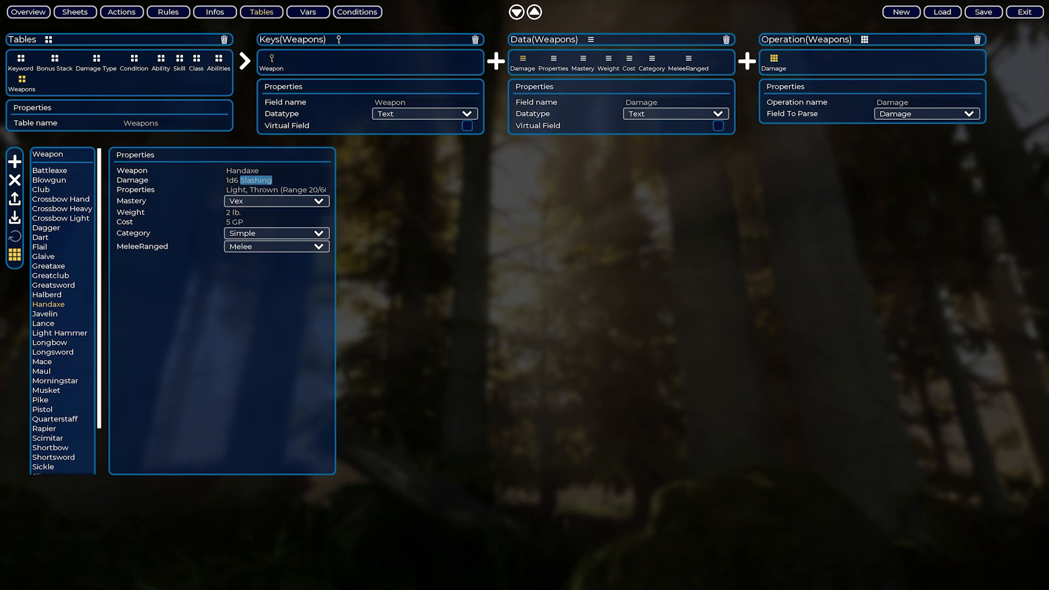
click(284, 304)
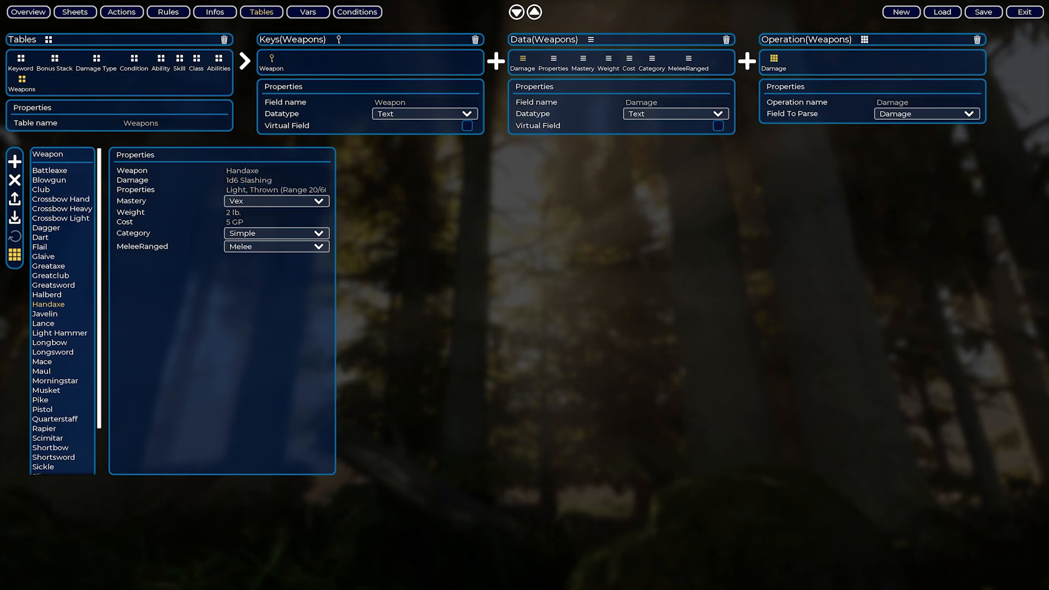
Reopen the Damage operation and set the token rule's Accept Mode to Dice Roll.
double_click(775, 58)
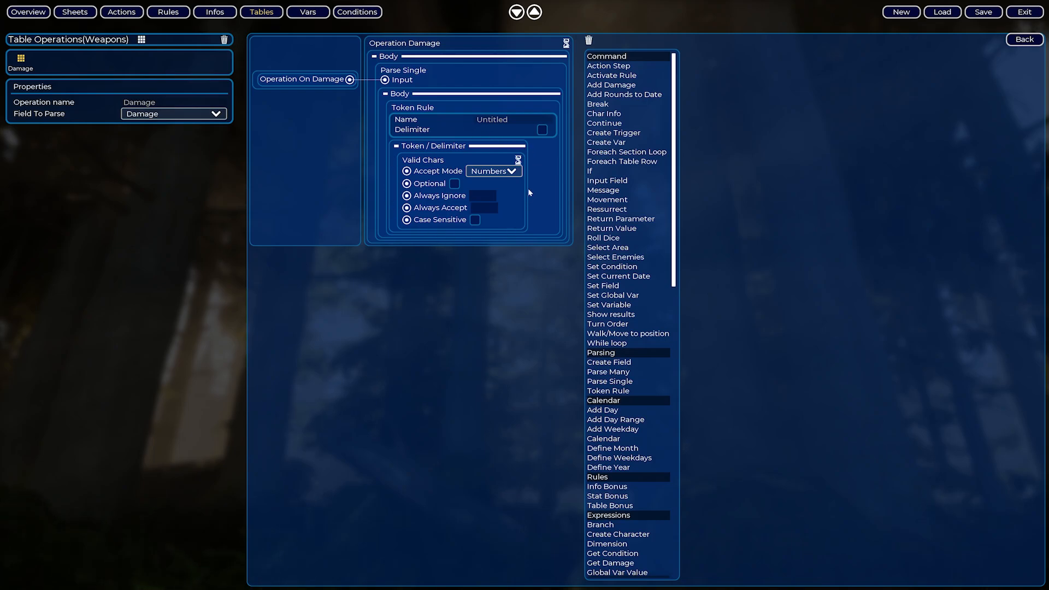
click(483, 172)
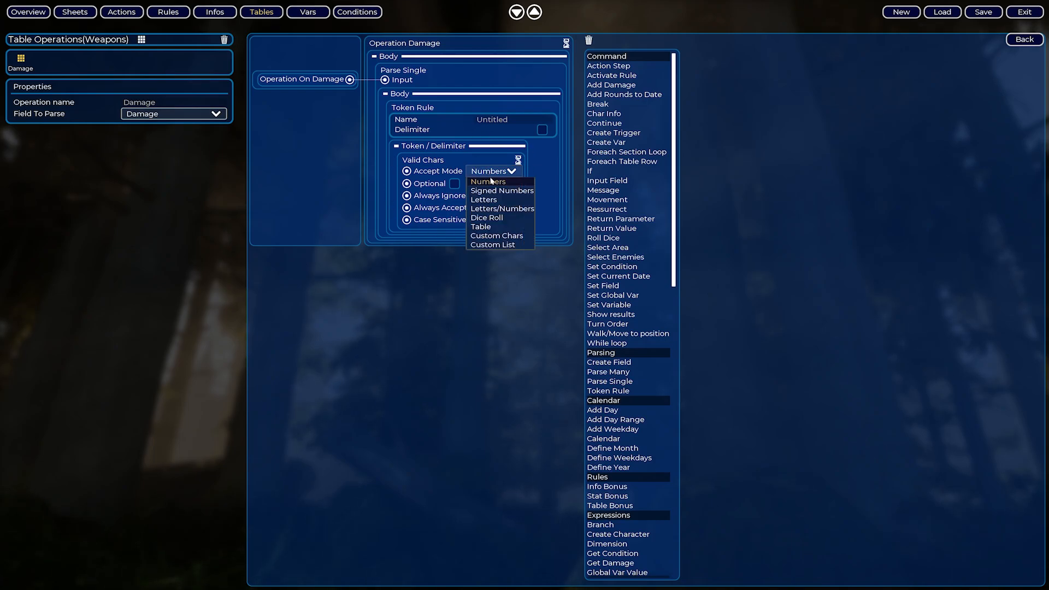
click(502, 218)
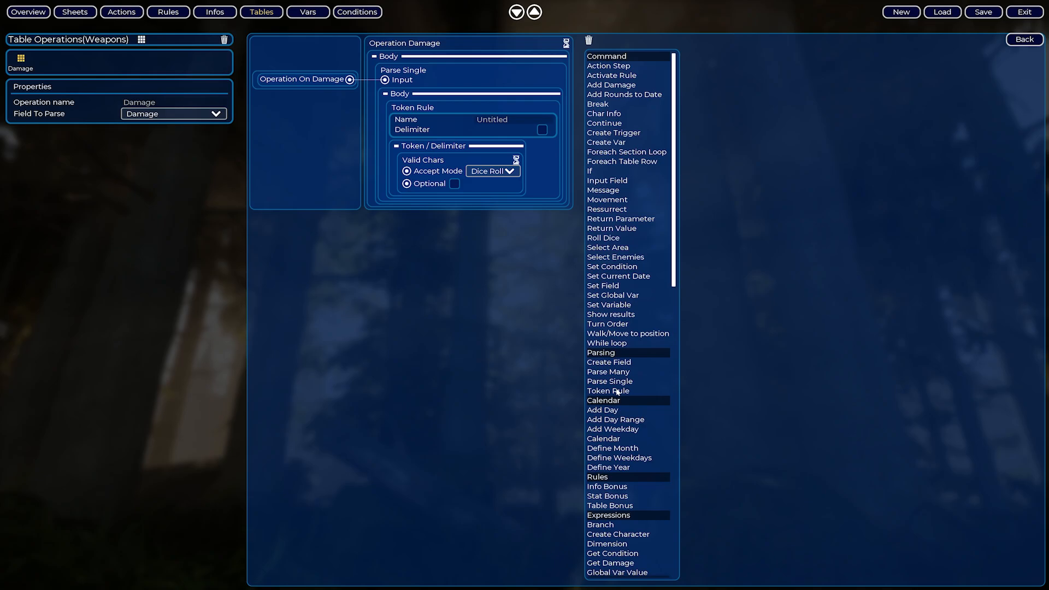
Add a second Token Rule below the Dice Roll rule and set its Accept Mode to Letters.
drag(616, 392, 424, 114)
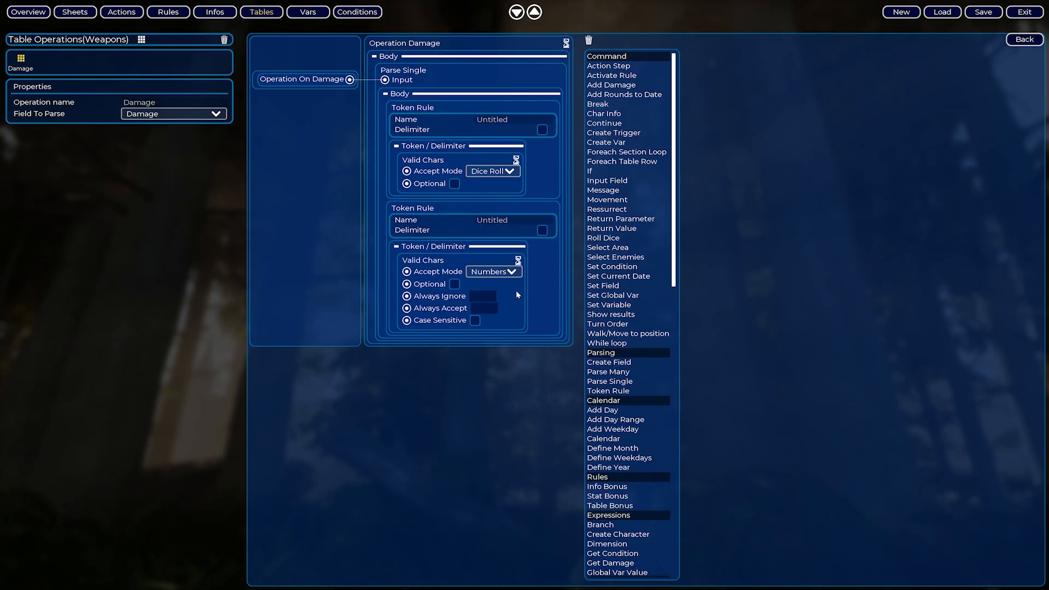
click(488, 273)
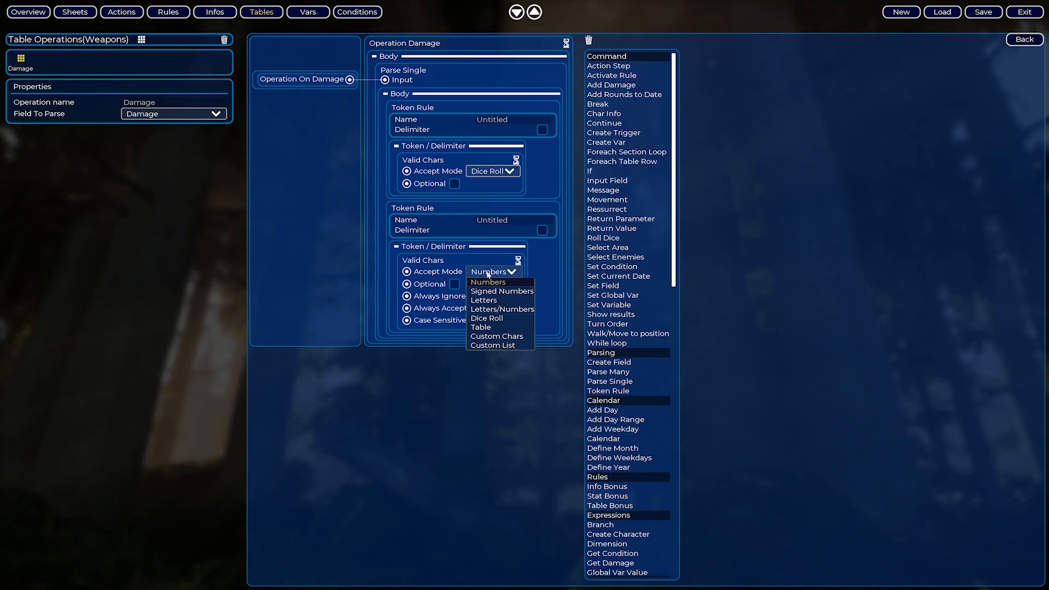
click(488, 300)
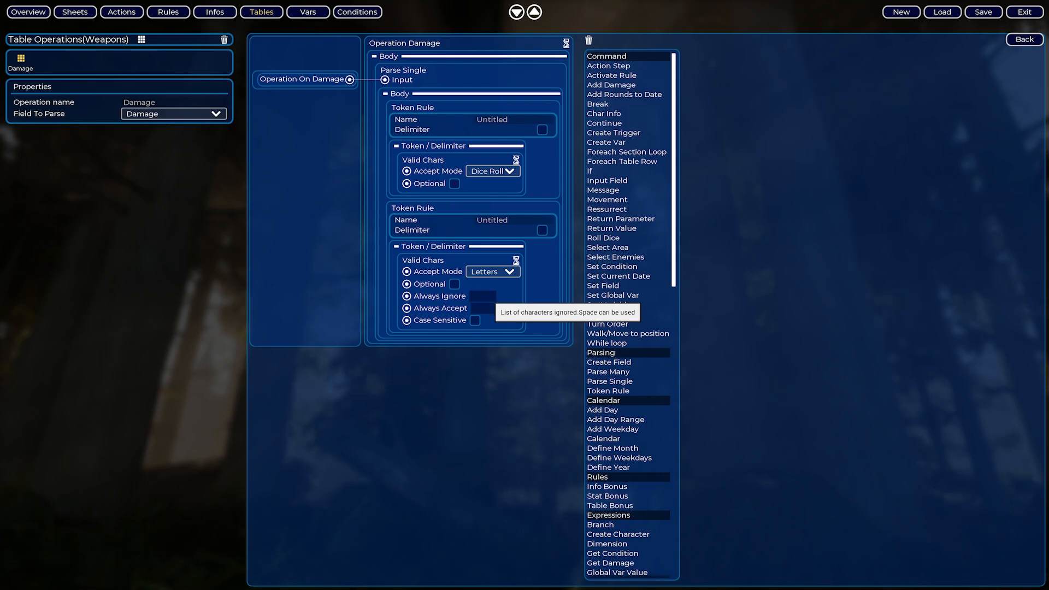
click(481, 296)
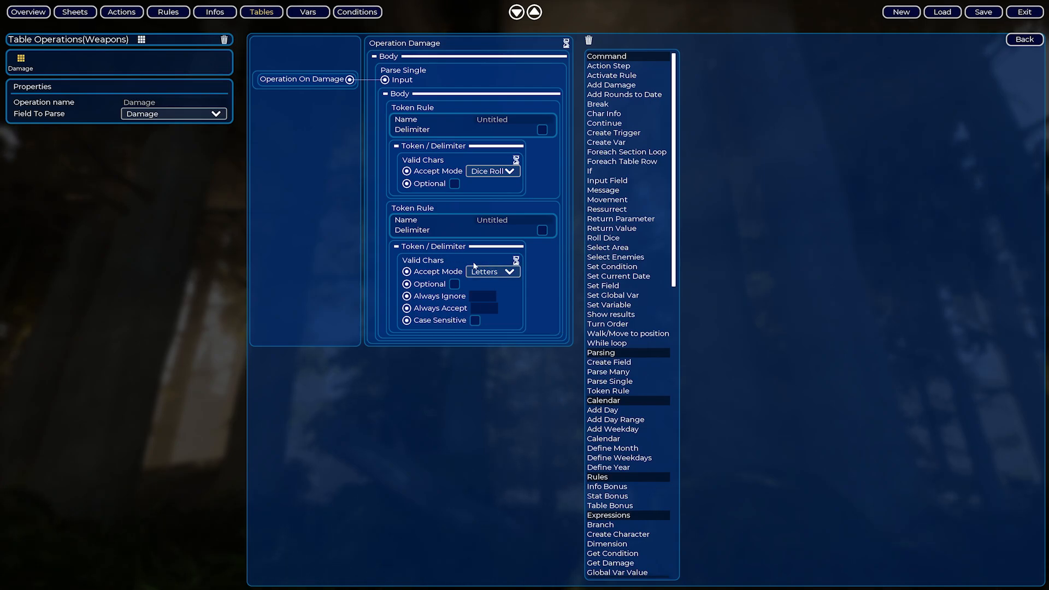
Name the Dice Roll token rule Roll and the Letters token rule Kind.
mouse_move(476, 304)
drag(509, 119, 475, 120)
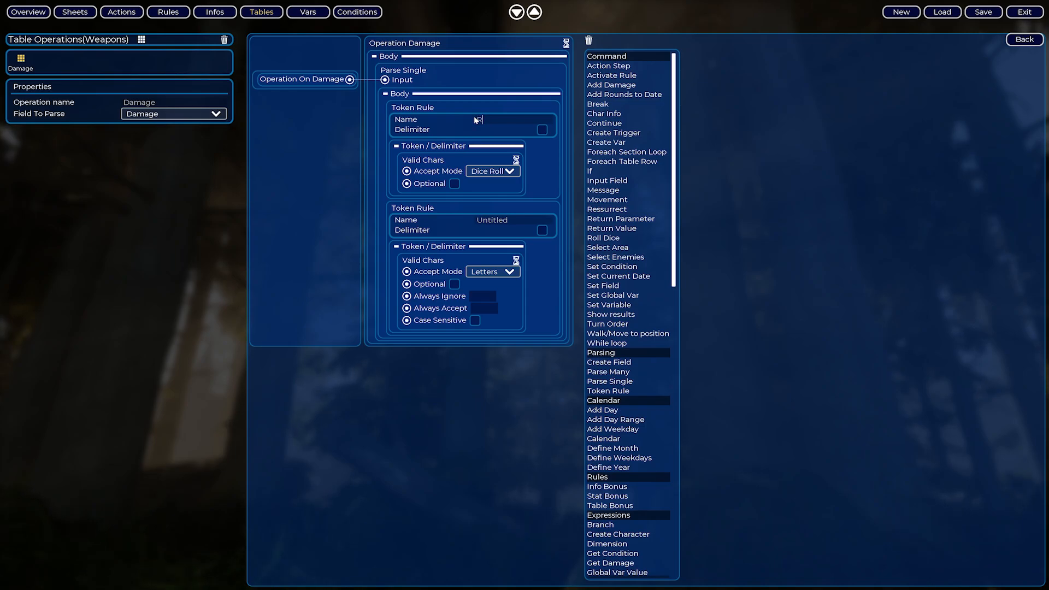
text(ll)
key(Tab)
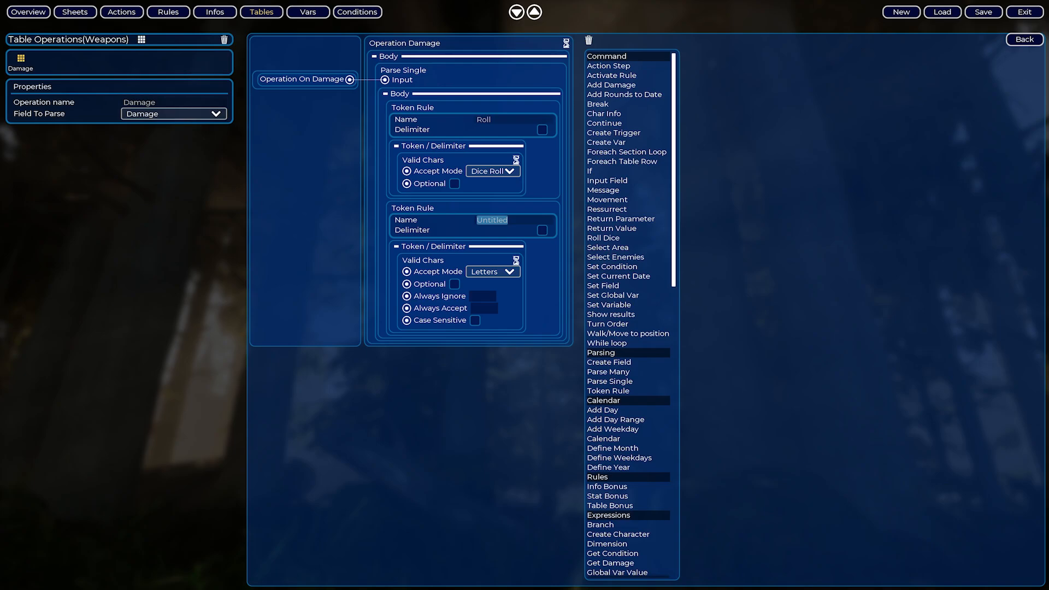
text(Kind)
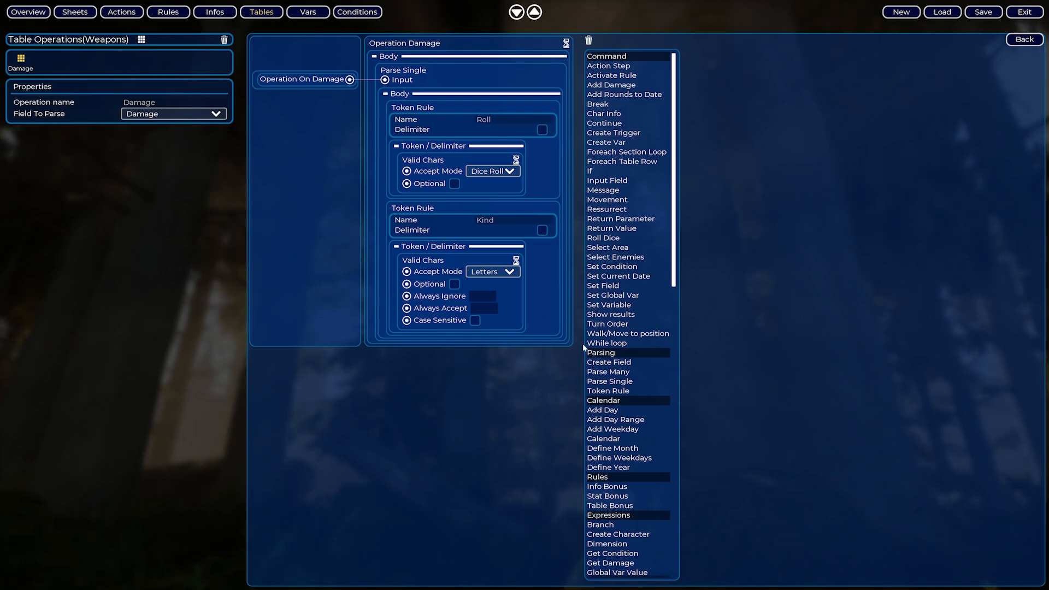
Add a Create Field block after the Kind rule and set its field name to Damage Roll.
drag(603, 362, 408, 213)
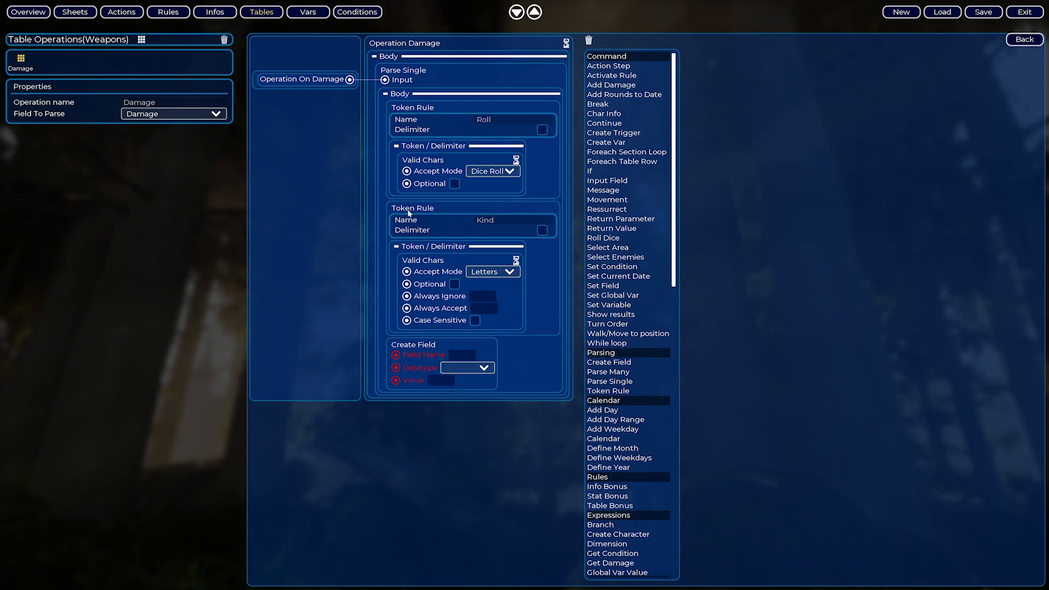
click(462, 355)
text(R)
key(BackSpace)
text(Damage Roll)
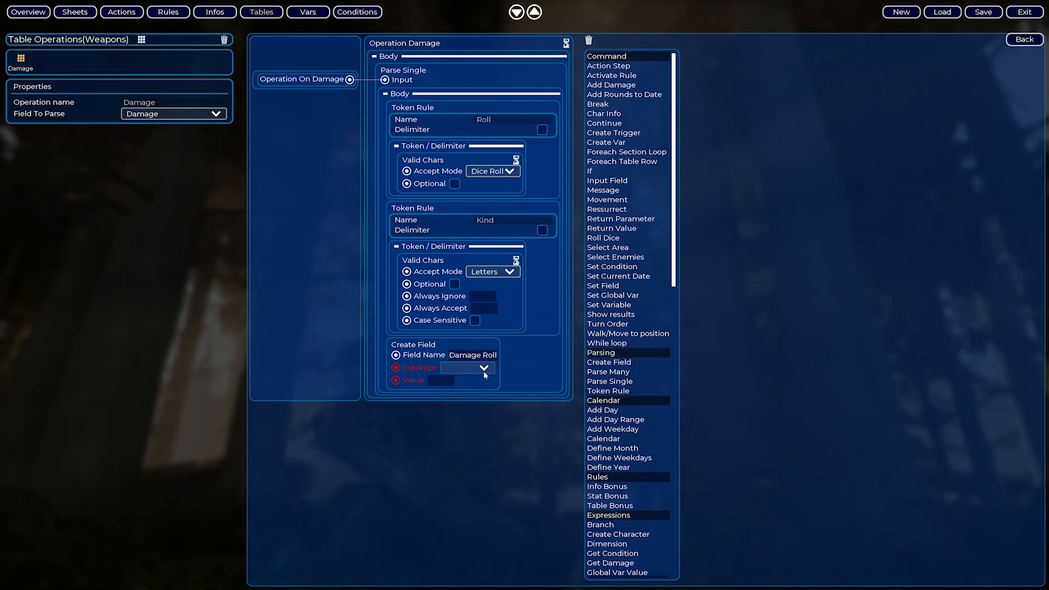
Set the Damage Roll field's datatype to Text and link its value to the Roll rule's Valid Chars output.
click(469, 368)
click(474, 397)
drag(516, 163, 460, 282)
drag(424, 348, 398, 383)
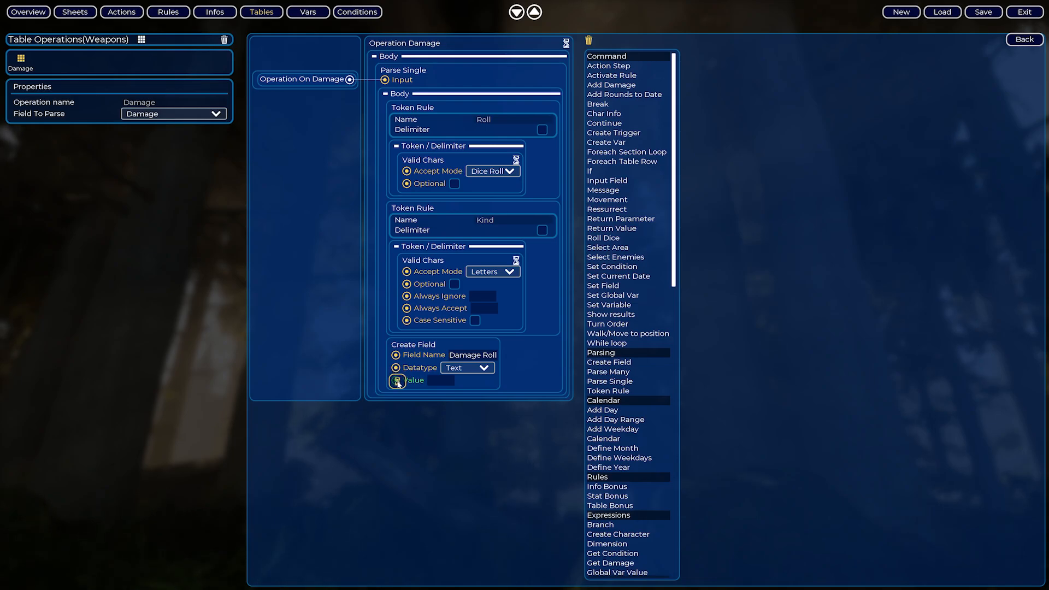
Link the Damage Roll field's value to the Roll token and add a second Create Field block named Damage Kind.
drag(397, 382, 396, 382)
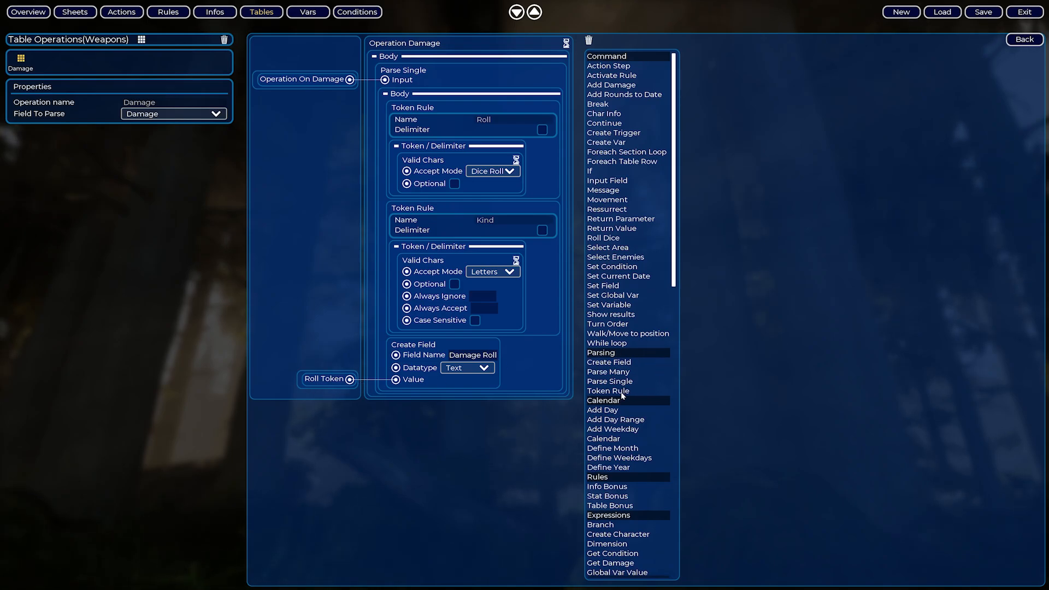
drag(616, 368, 440, 349)
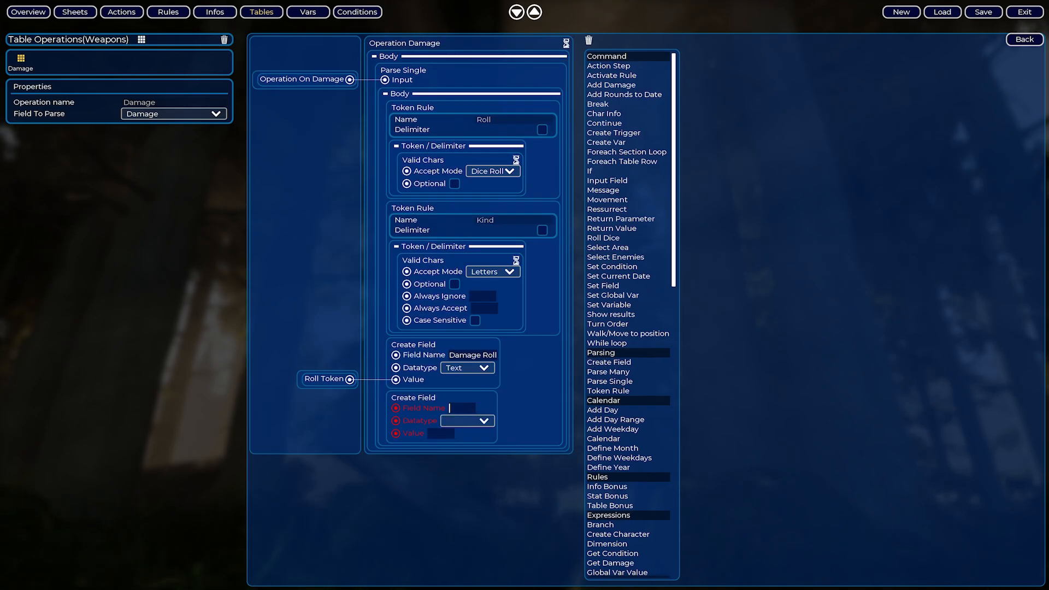
text(Damage Kind)
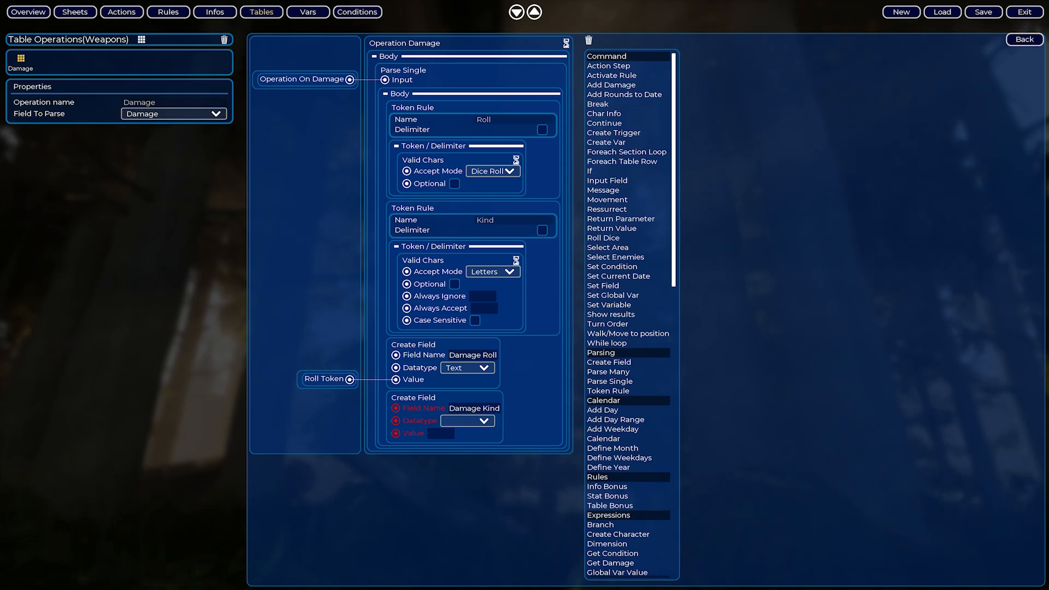
key(Return)
Set the Damage Kind field's datatype to Text and link its value to the Kind rule's Valid Chars output.
click(464, 425)
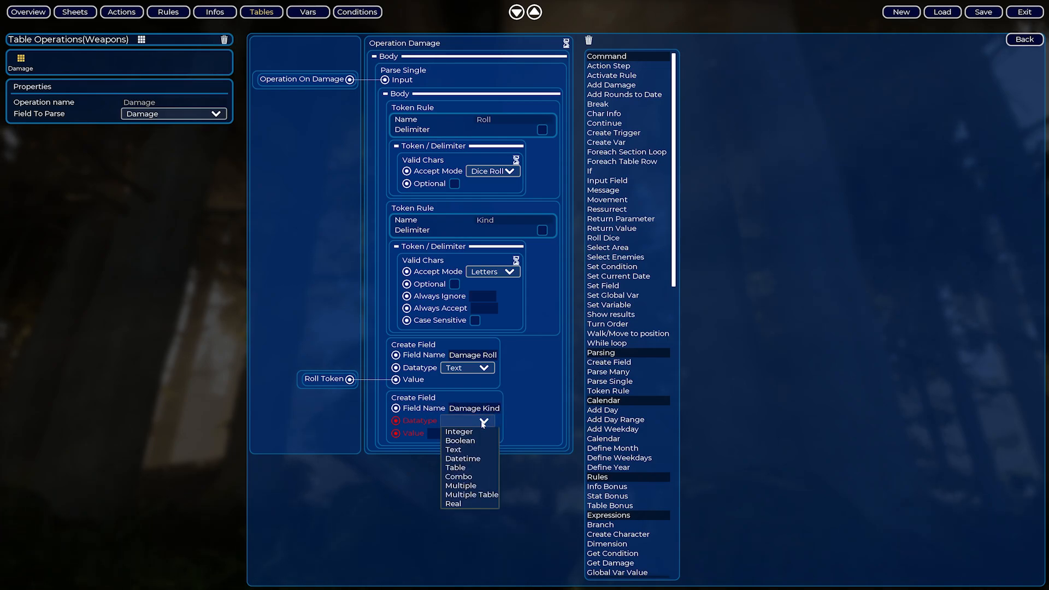
click(476, 451)
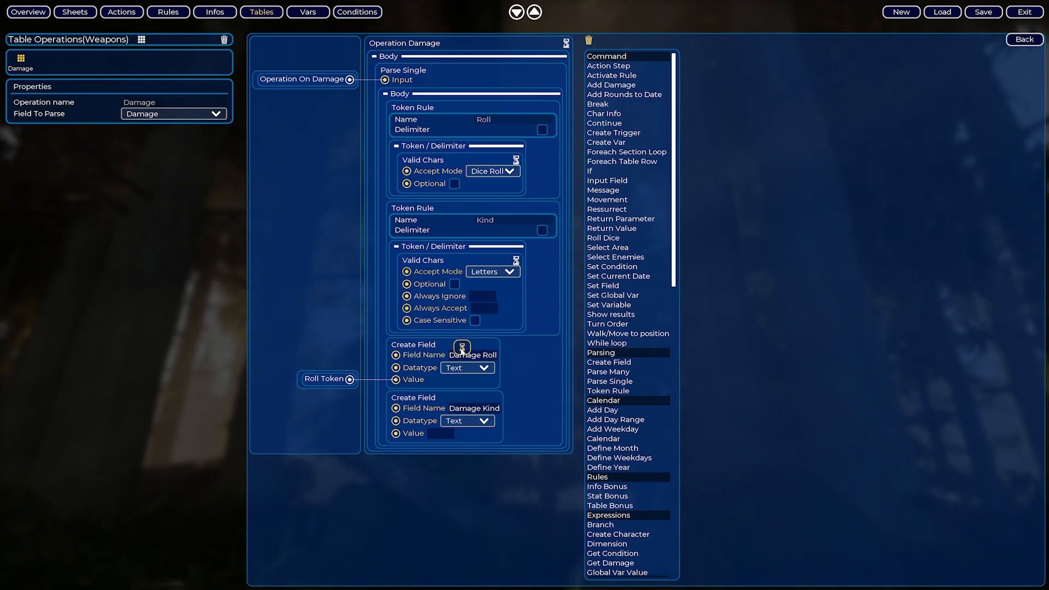
drag(462, 349, 397, 433)
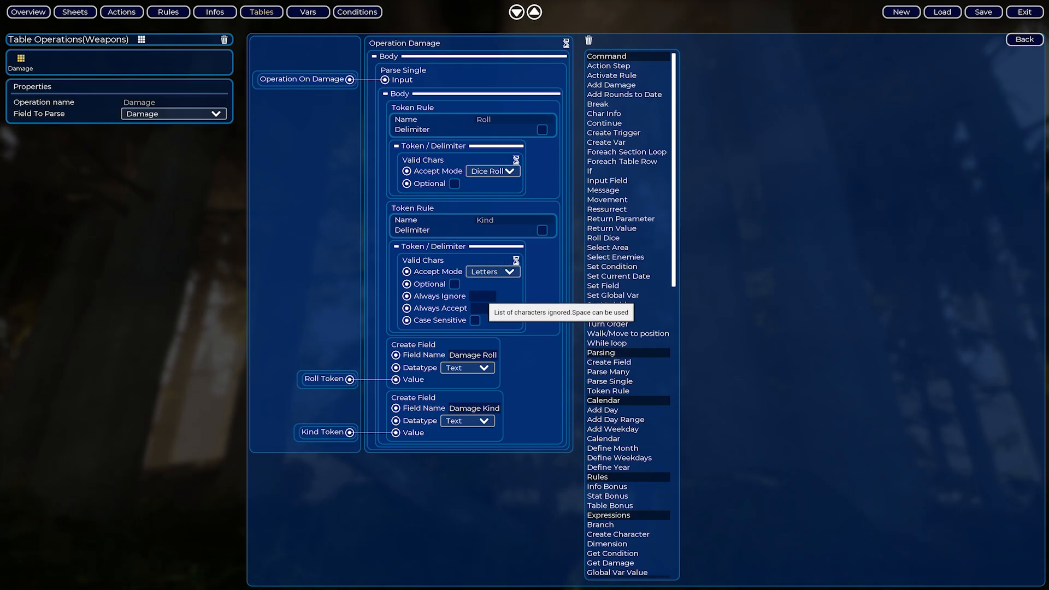
Return from the operation editor to the Weapons table and apply the Damage operation to it.
click(480, 297)
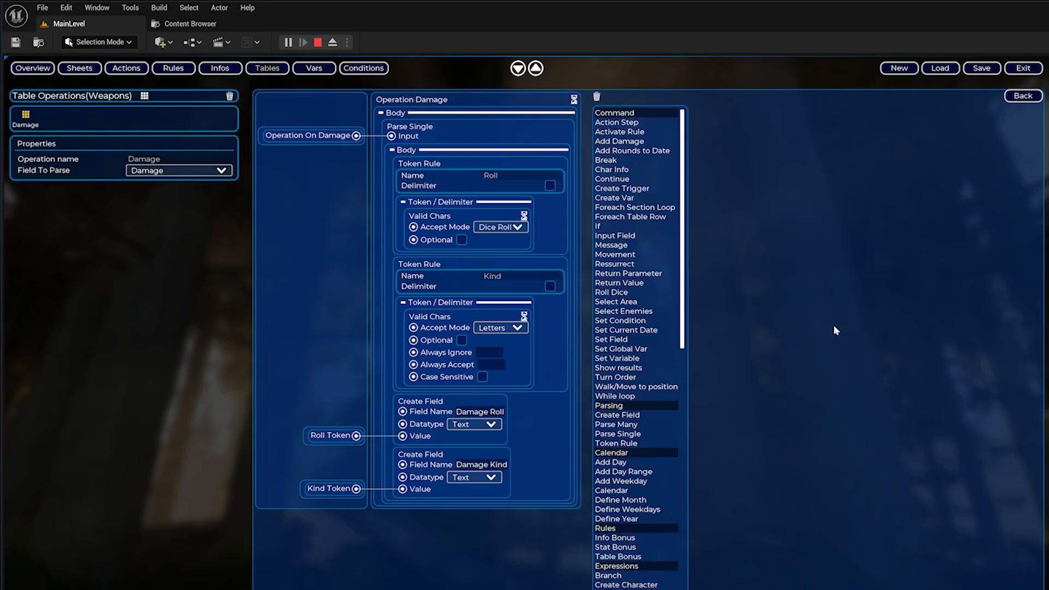
click(1023, 97)
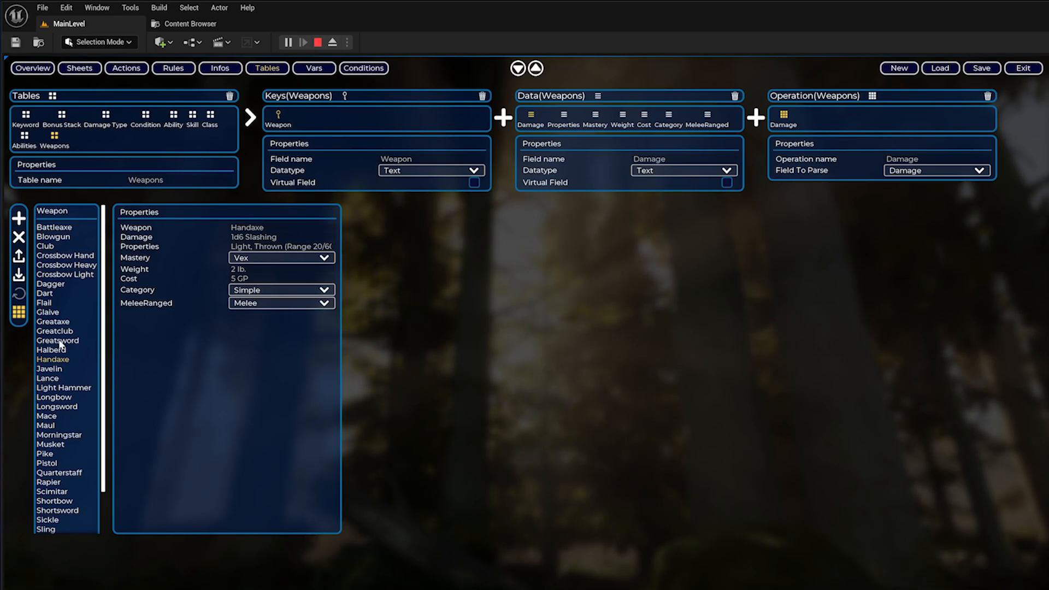
click(22, 314)
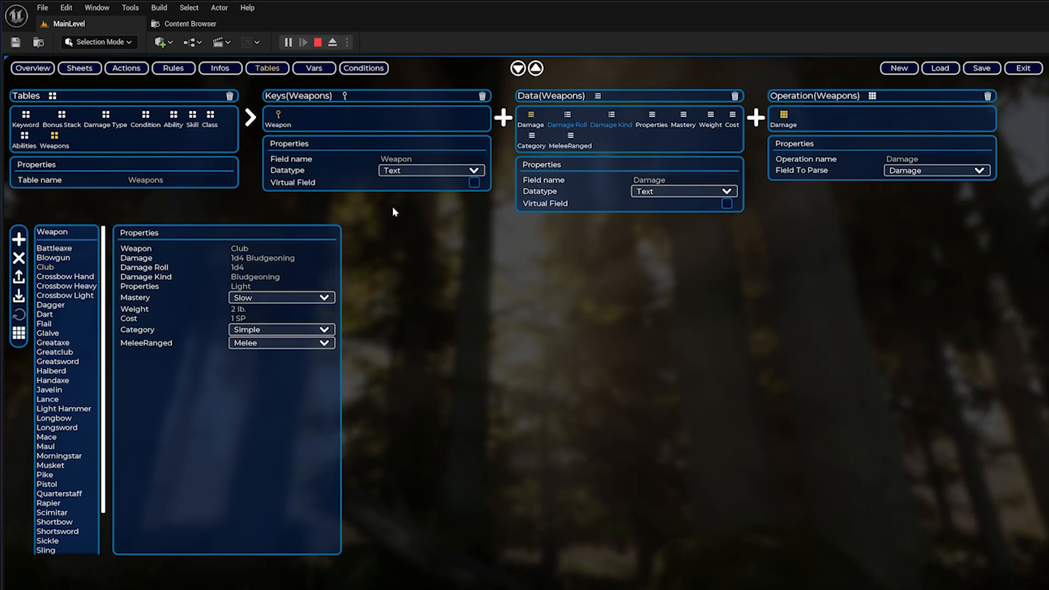
Examine the parsed Damage Roll and Damage Kind values of the weapons from Battleaxe to Dagger and of the Handaxe.
click(76, 248)
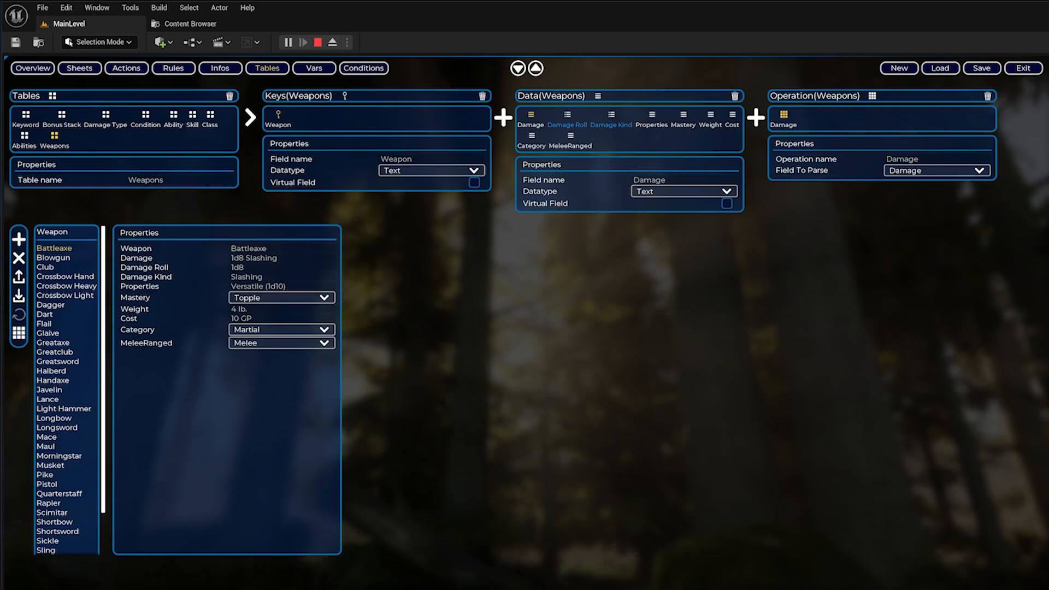
click(53, 259)
click(53, 267)
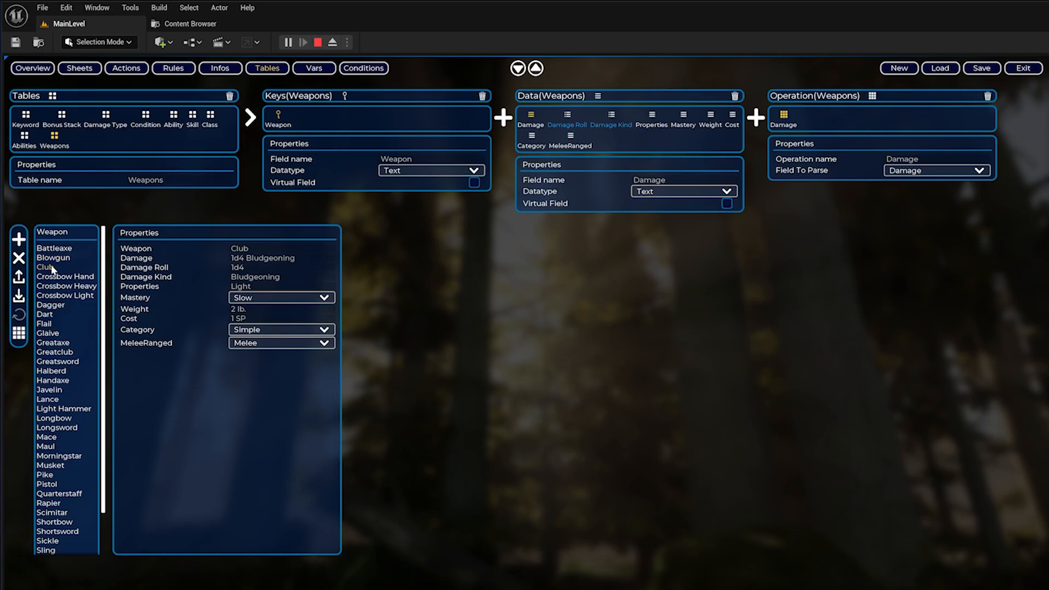
click(58, 277)
click(60, 286)
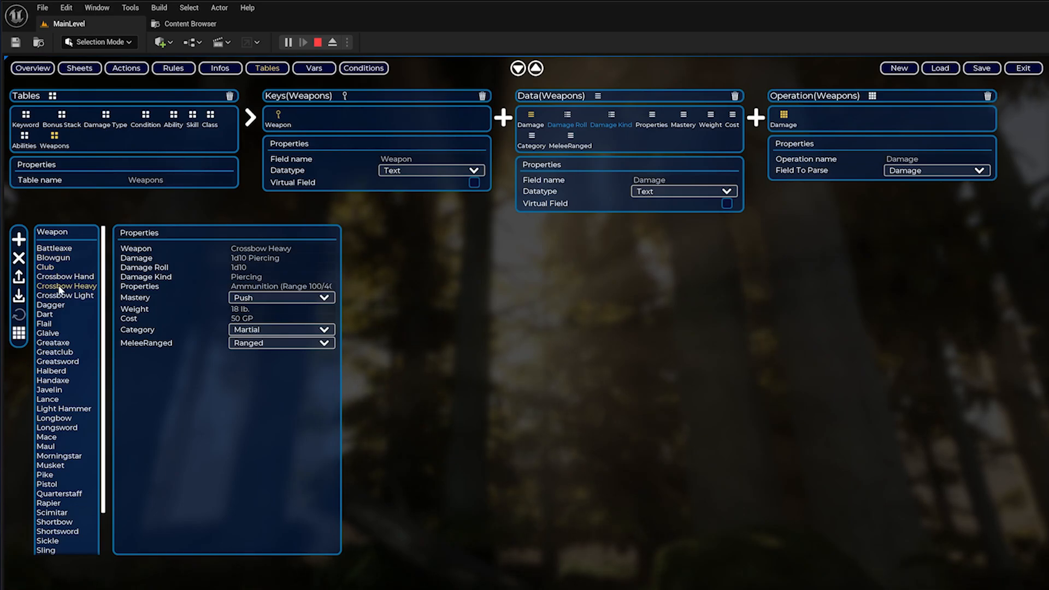
click(61, 296)
click(52, 305)
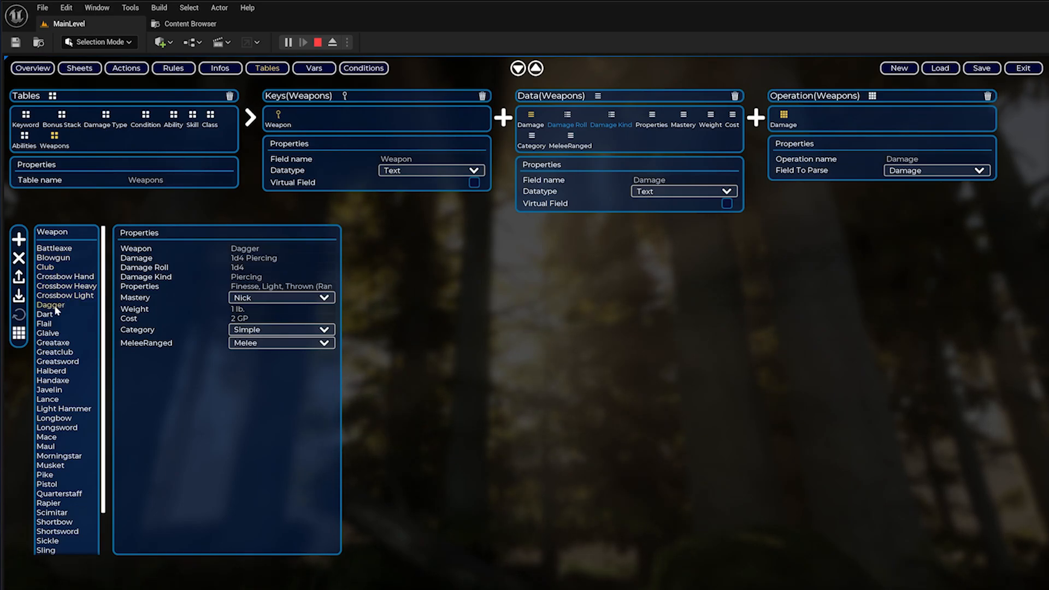
click(52, 381)
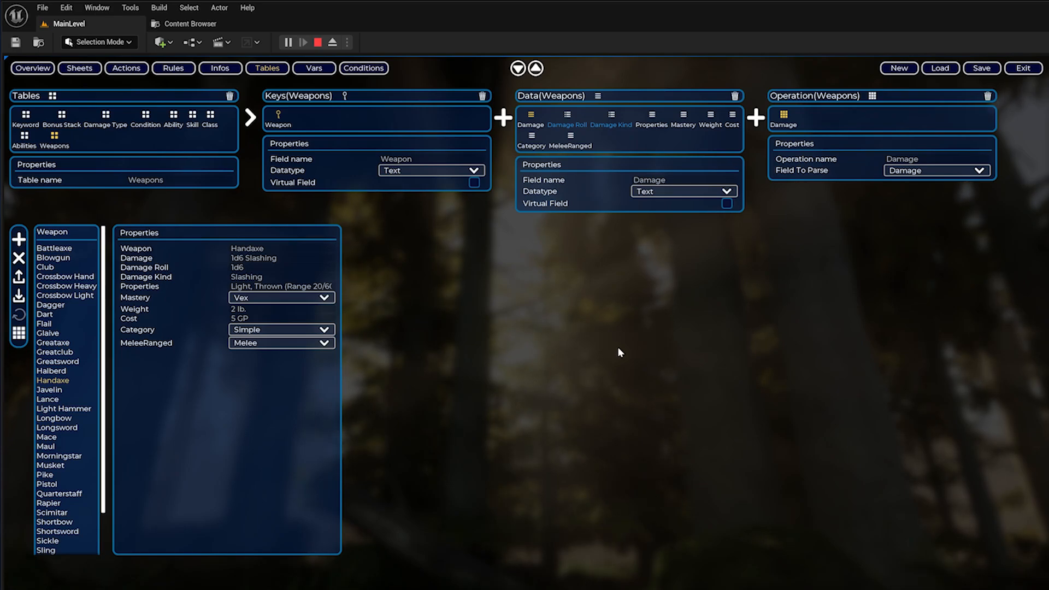
Select the Damage operation of the Weapons table.
click(785, 115)
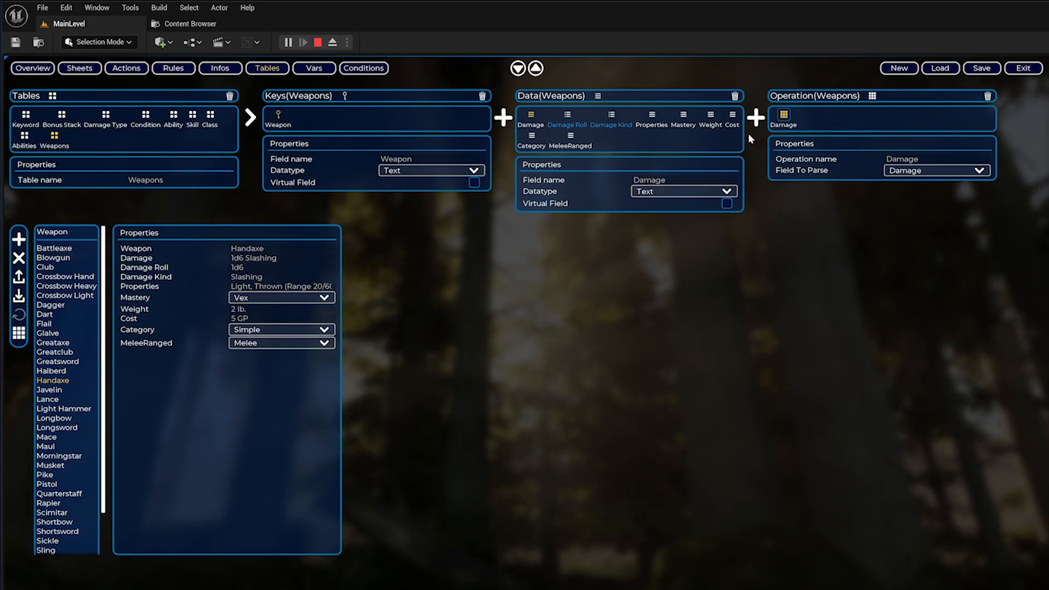